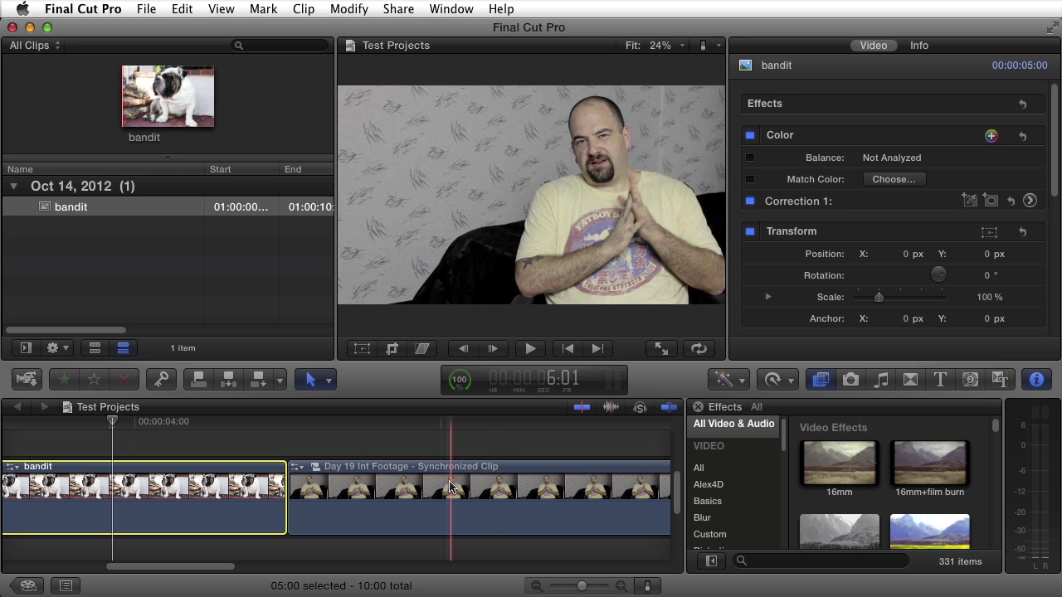
Step: In Finder, find the Vintage Plus folder under Movies > Motion Templates > Effects > FordeeTV, then return to Final Cut Pro
key("super+Tab")
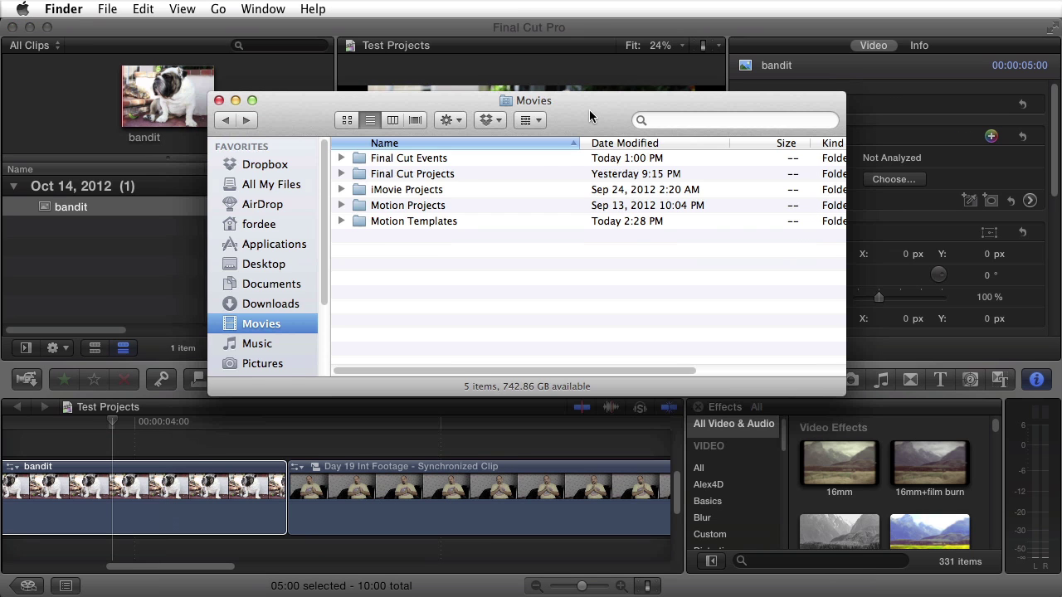
left_click_drag(590, 117, 589, 185)
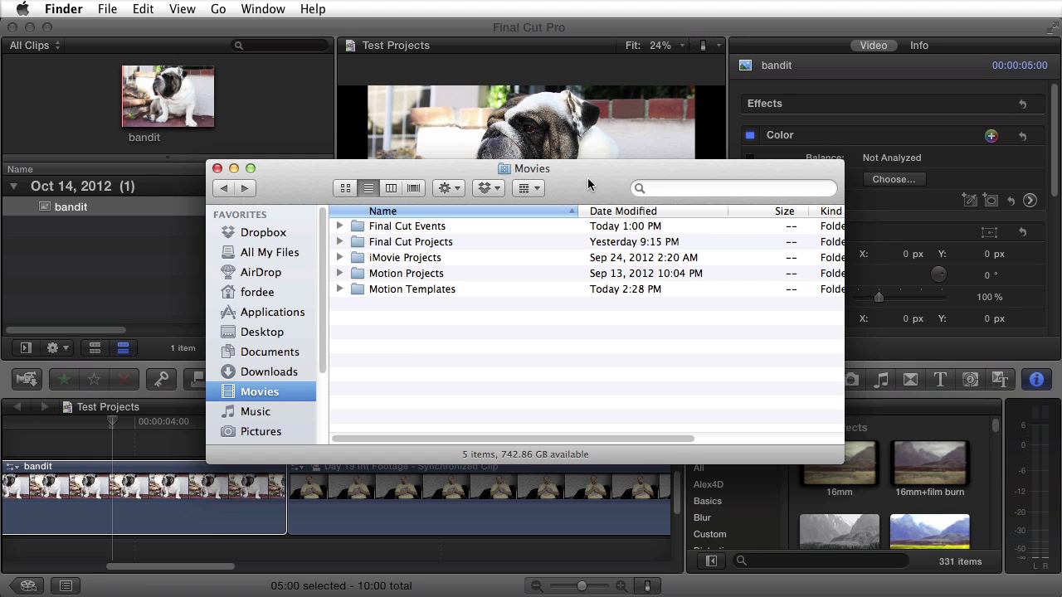
double_click(377, 291)
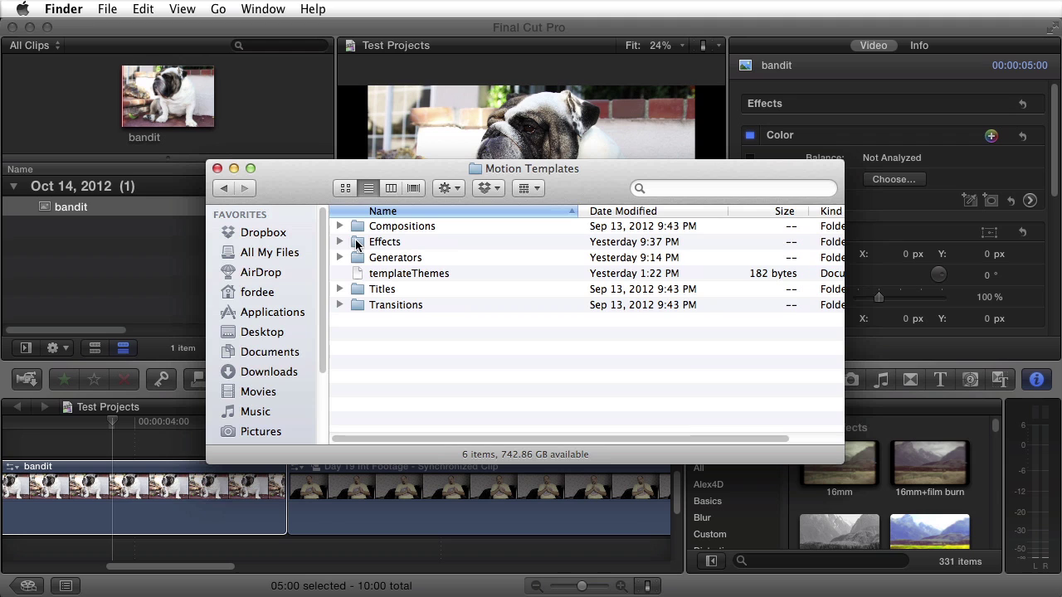
double_click(398, 242)
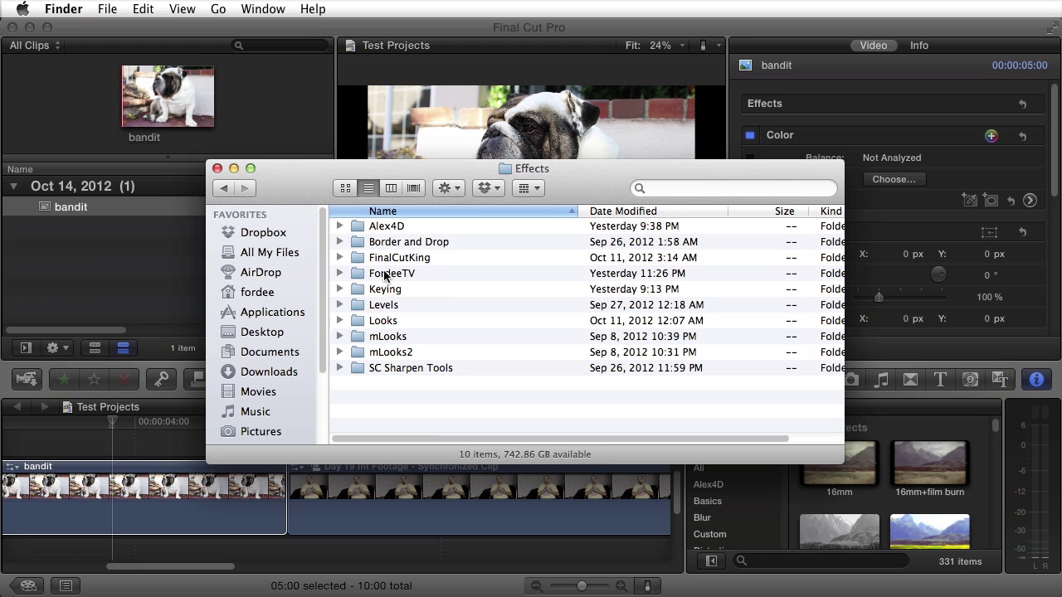
double_click(384, 273)
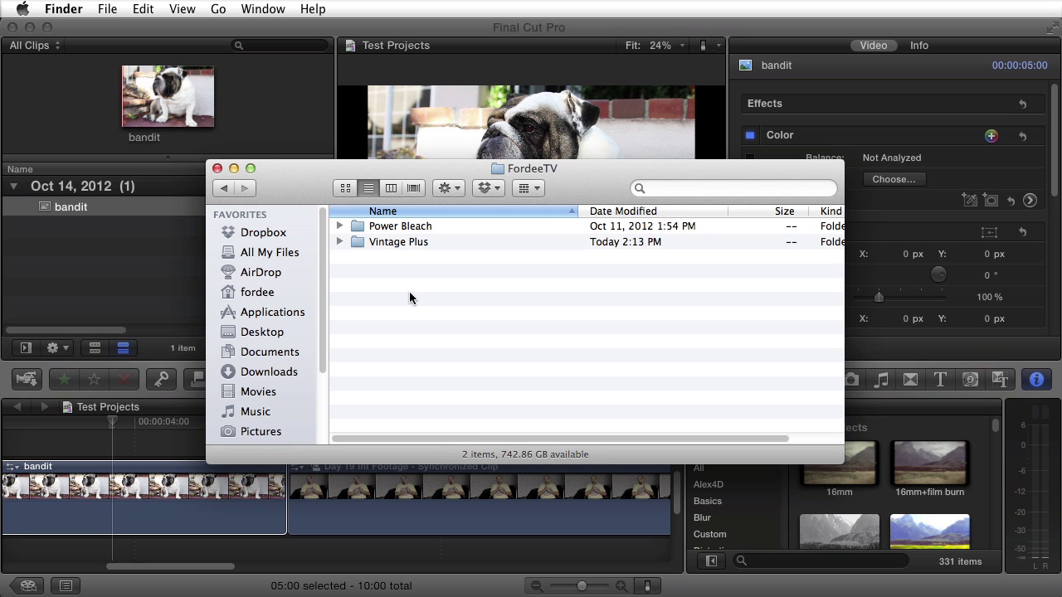
left_click(234, 168)
left_click(285, 29)
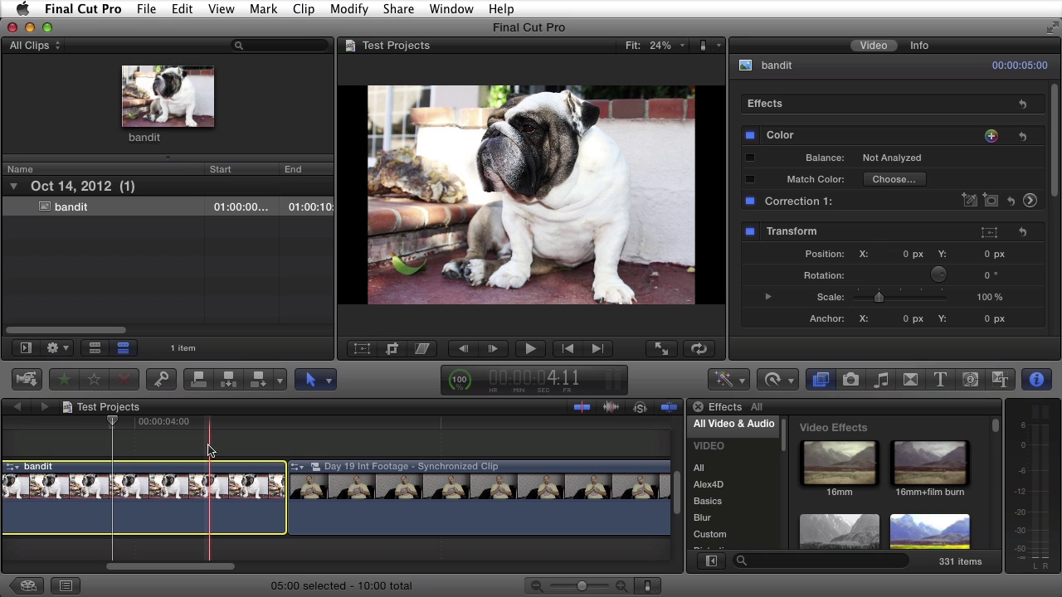
Step: Zoom the timeline to fit the project and show the Effects browser's video categories, now including Fordee
key("shift+z")
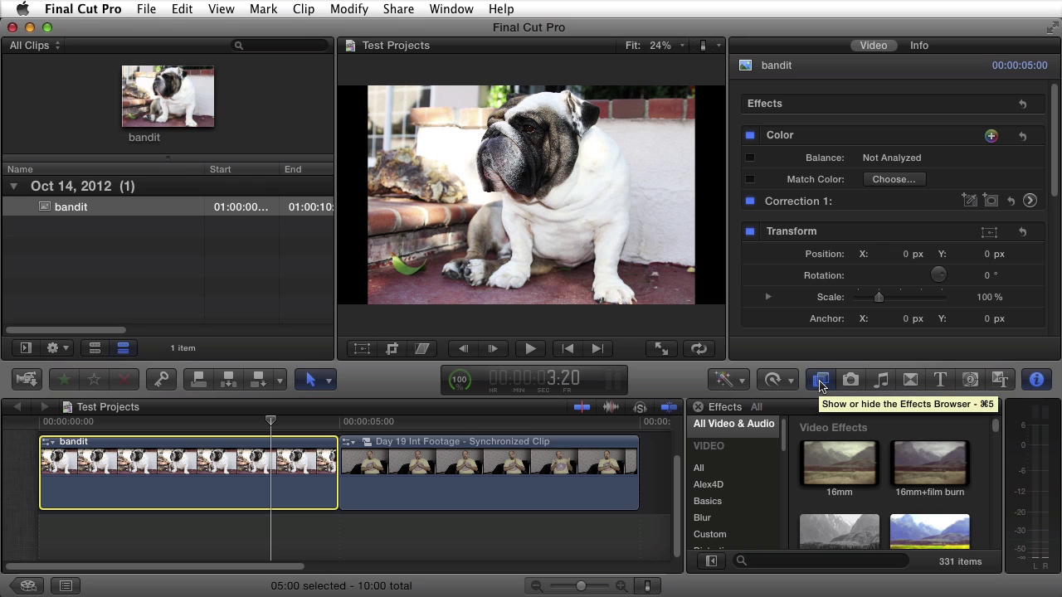
left_click(448, 8)
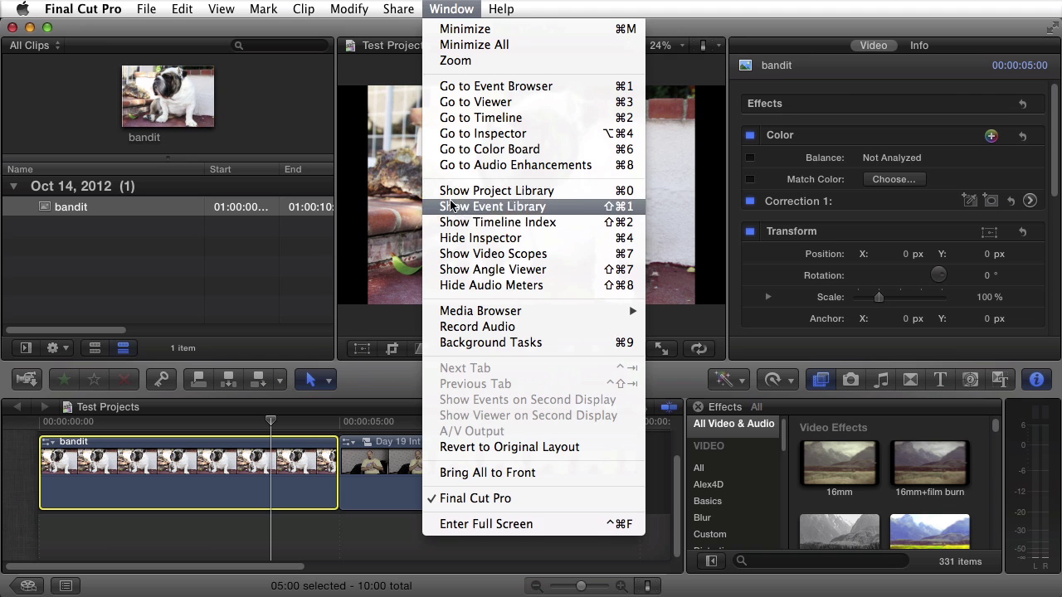
mouse_move(478, 313)
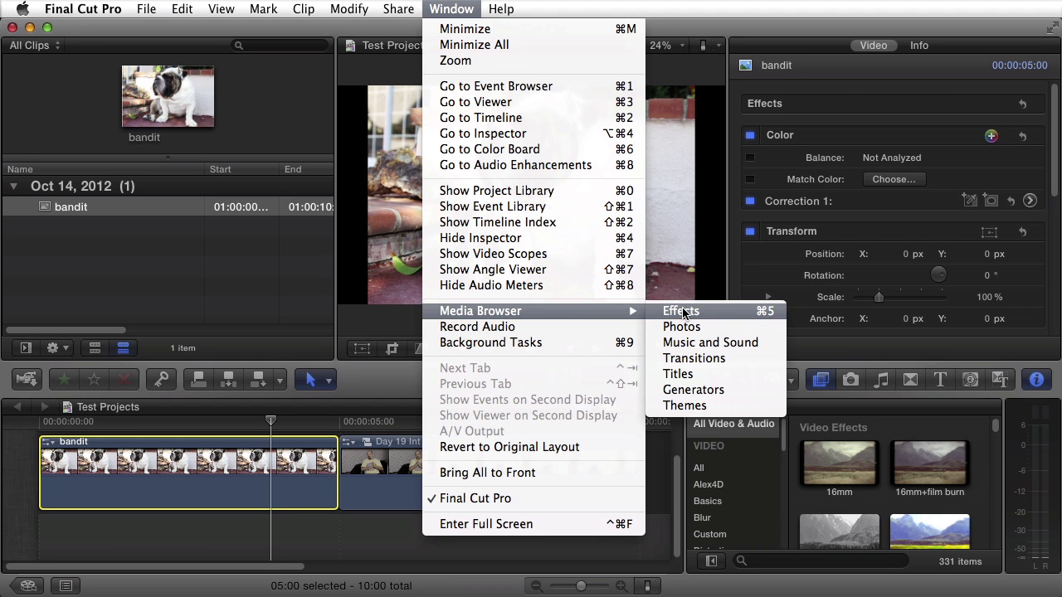
left_click(682, 314)
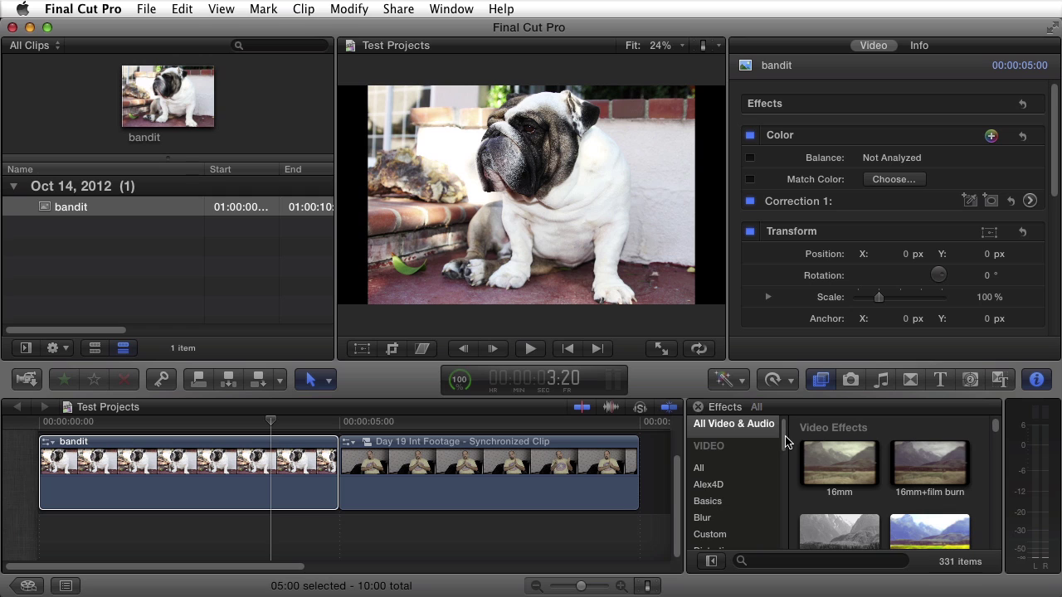
scroll(786, 449, "down", 2)
scroll(786, 449, "down", 2)
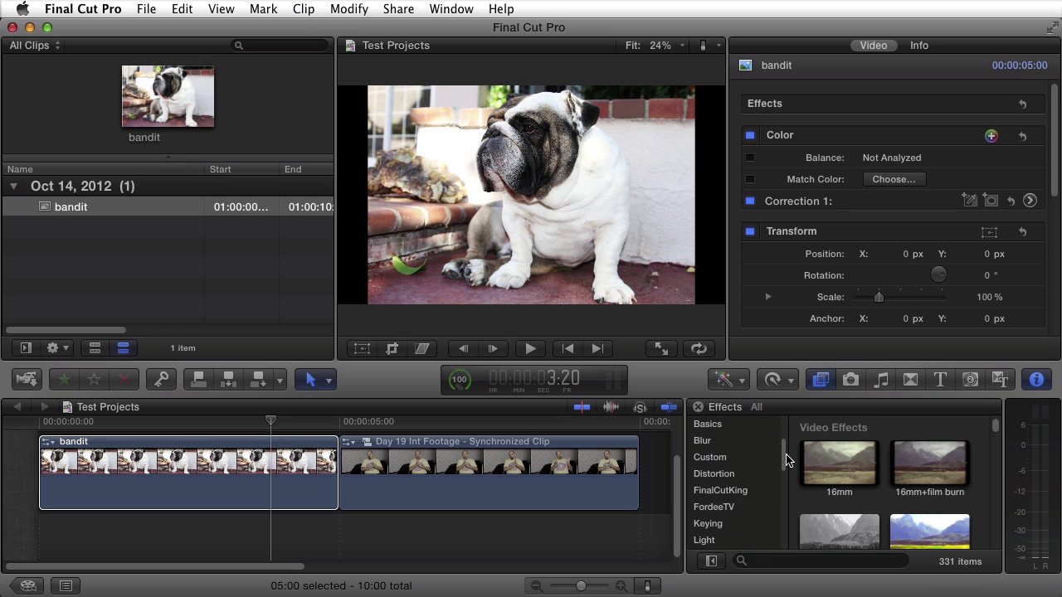
Step: Apply FordeeTV's Vintage Plus to the bandit dog still and settle on the Orange / Brown colour pair
left_click(714, 510)
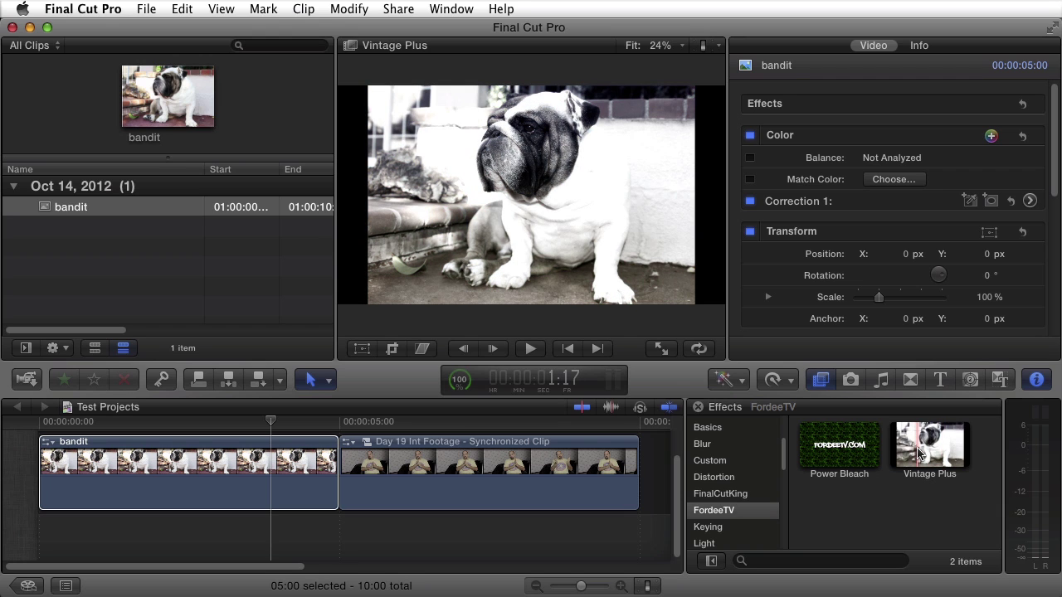
double_click(919, 453)
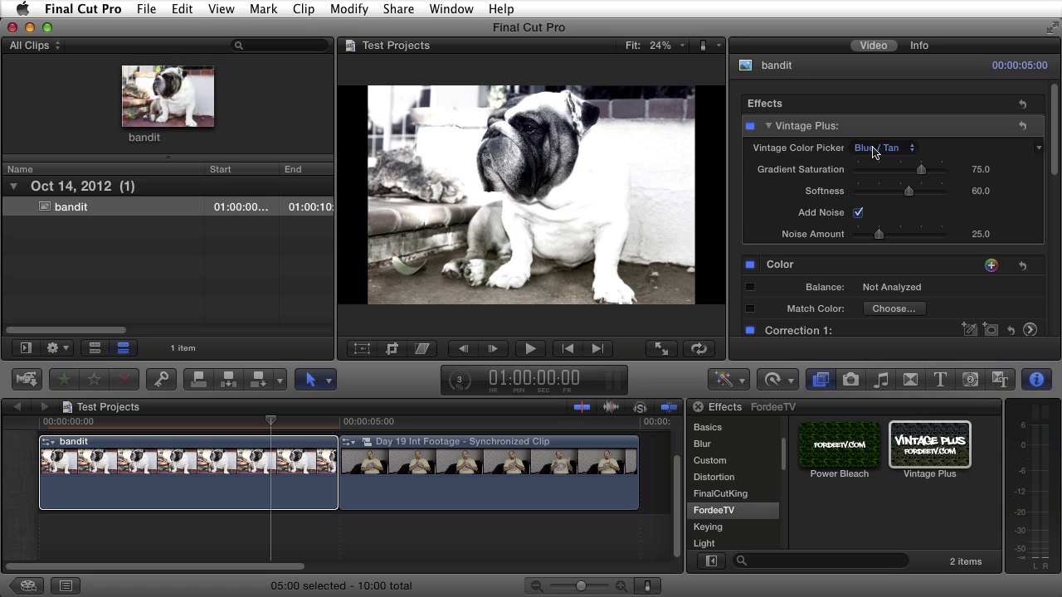
left_click(869, 151)
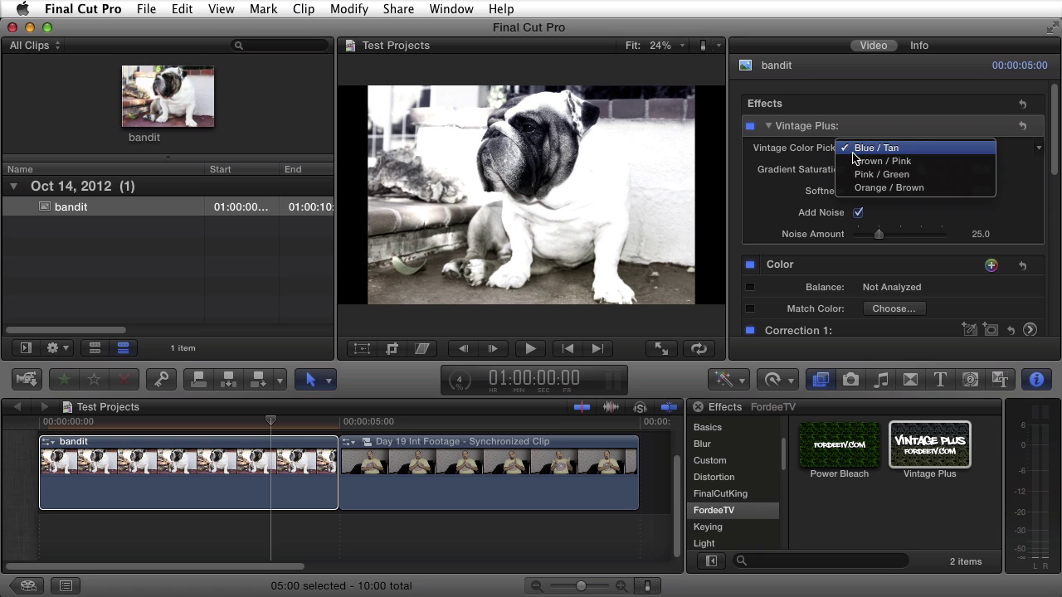
left_click(863, 163)
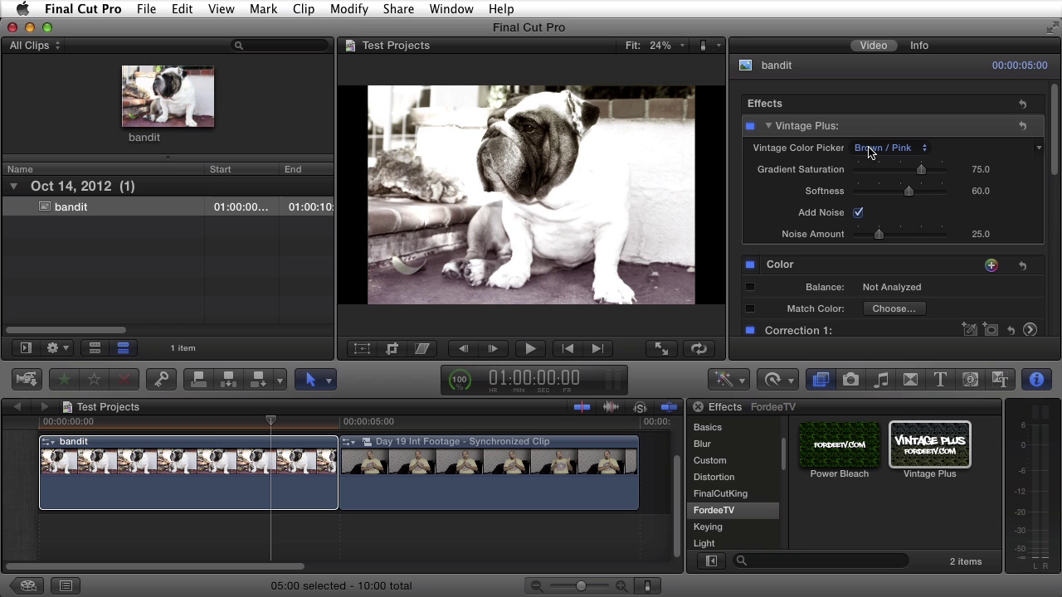
left_click(870, 151)
left_click(867, 163)
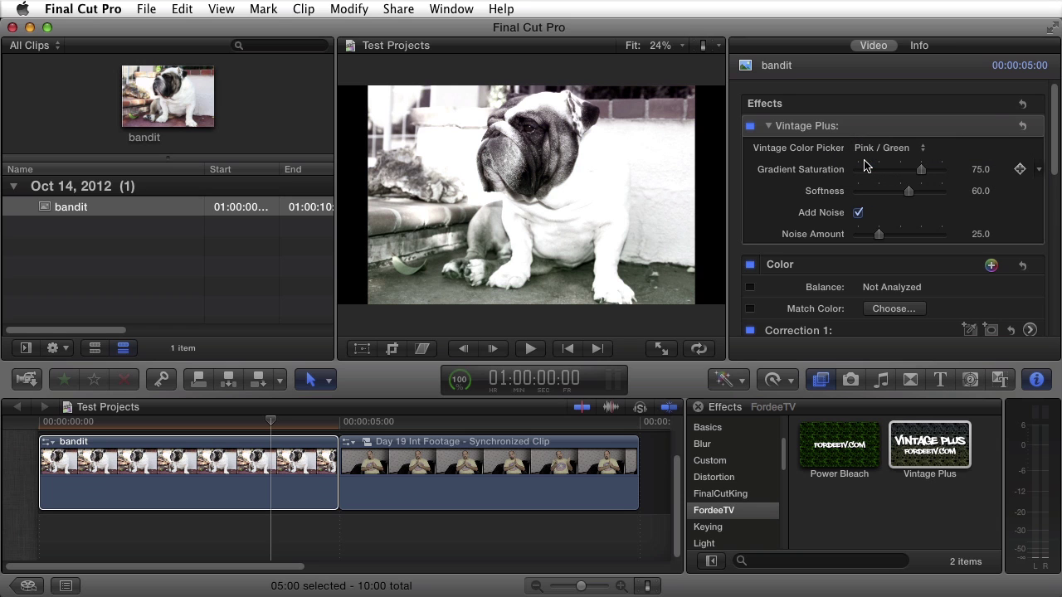
left_click(879, 155)
left_click(868, 163)
Step: Set the bandit still's Vintage Plus gradient saturation to 73.72 and softness to 100, keeping Add Noise on
left_click_drag(921, 170, 829, 172)
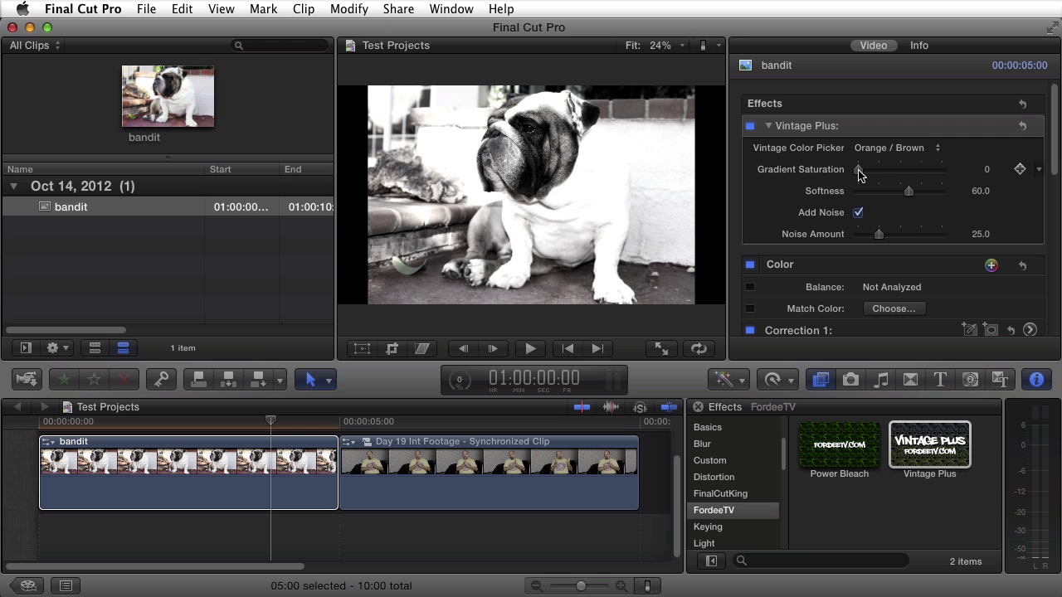
left_click(859, 171)
left_click_drag(859, 171, 920, 171)
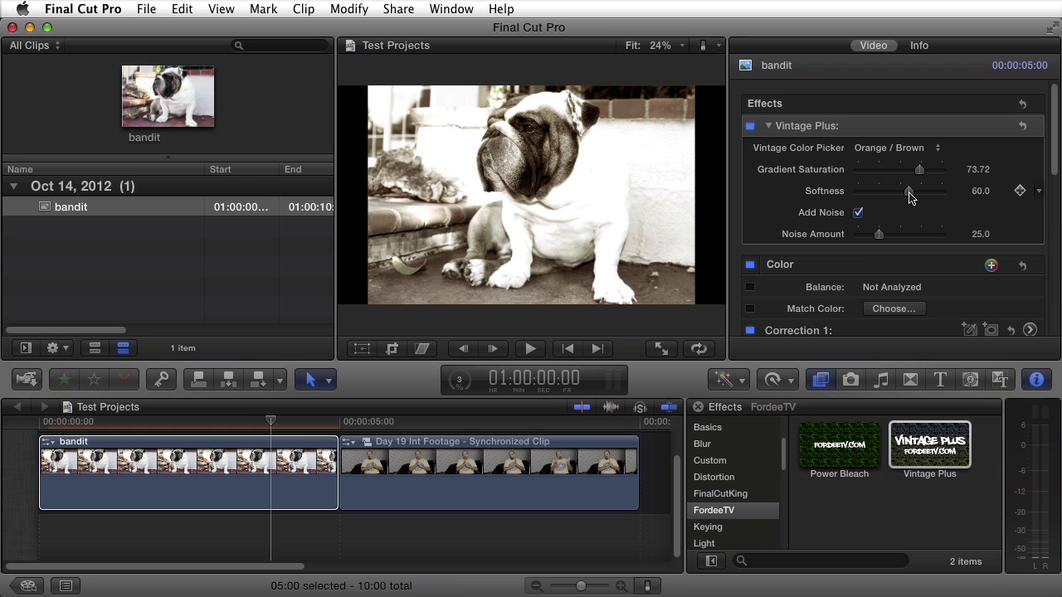
left_click_drag(911, 195, 946, 195)
left_click(859, 213)
left_click(858, 213)
Step: Apply Vintage Plus to the Day 19 interview clip and choose the Pink / Green colour pair
left_click(469, 452)
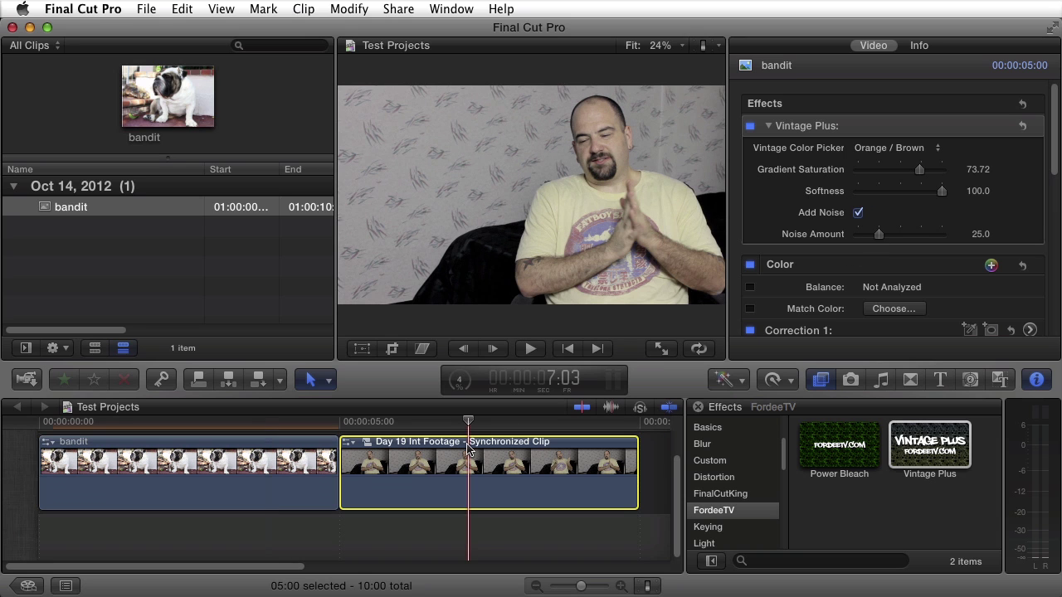
left_click(909, 444)
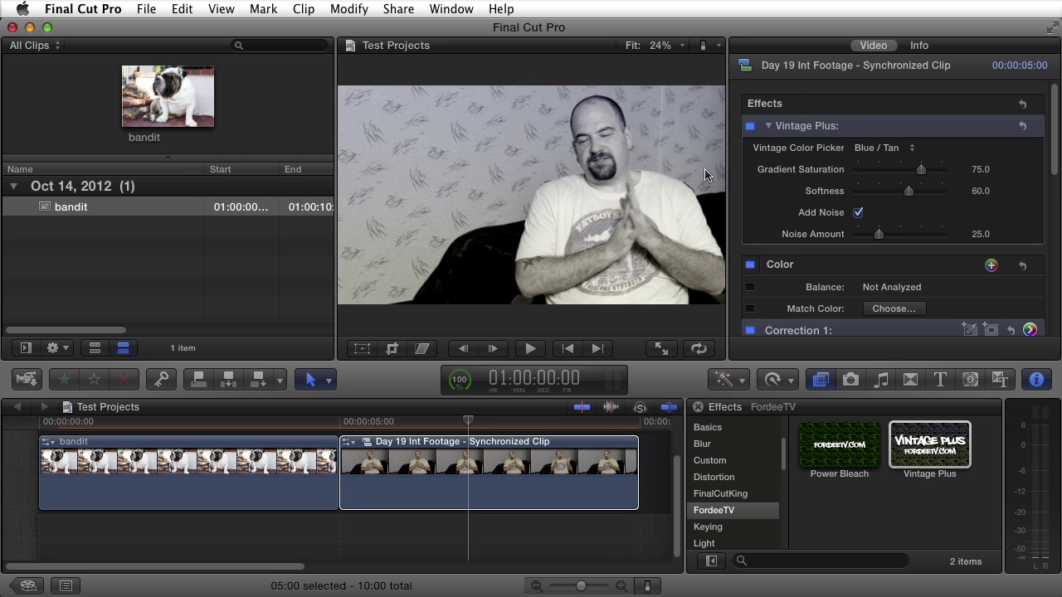
left_click(750, 127)
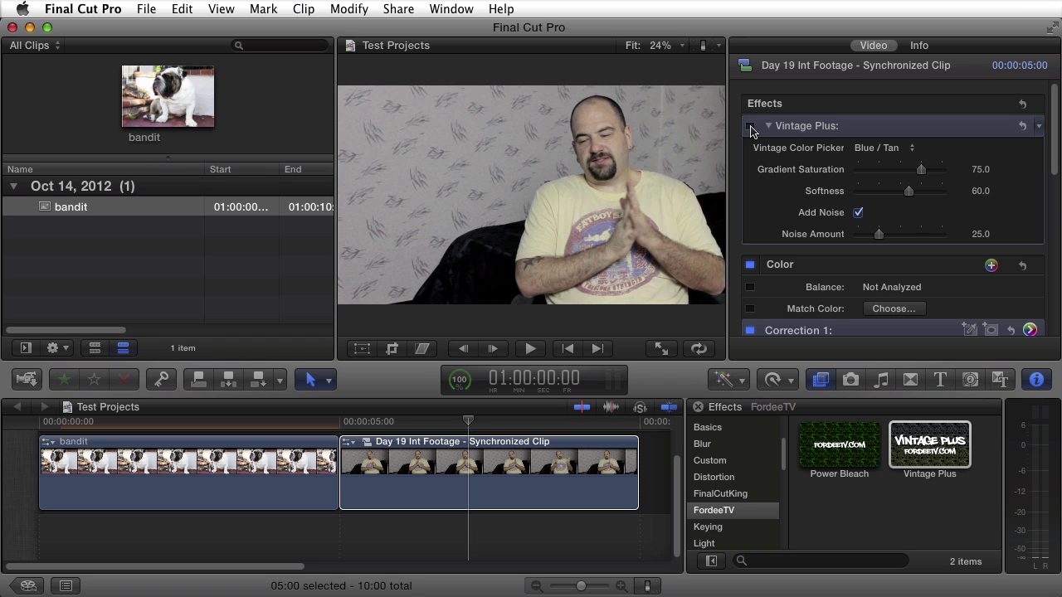
left_click(750, 127)
left_click(879, 148)
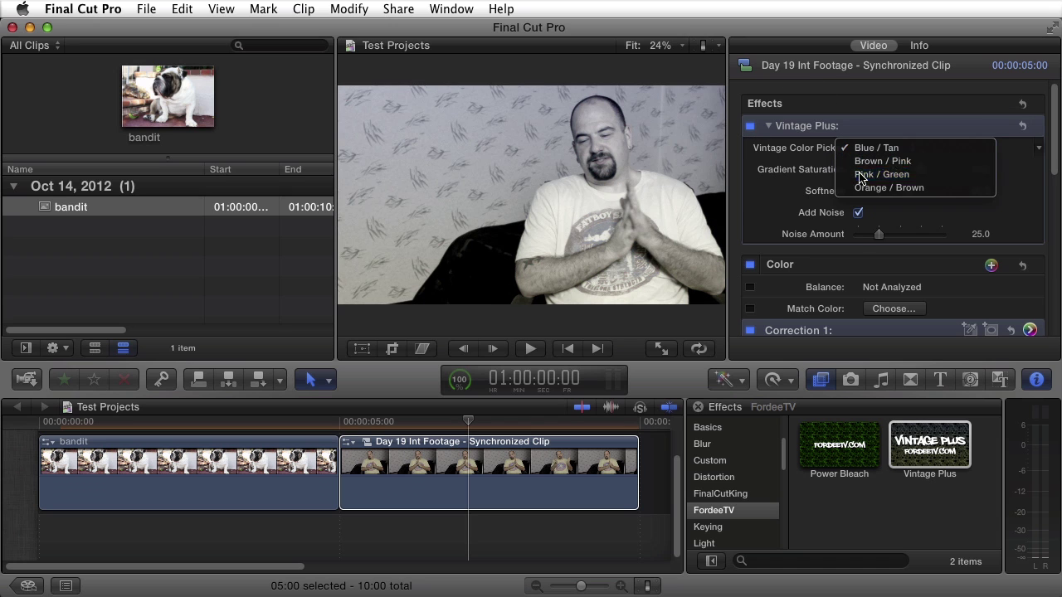
left_click(863, 174)
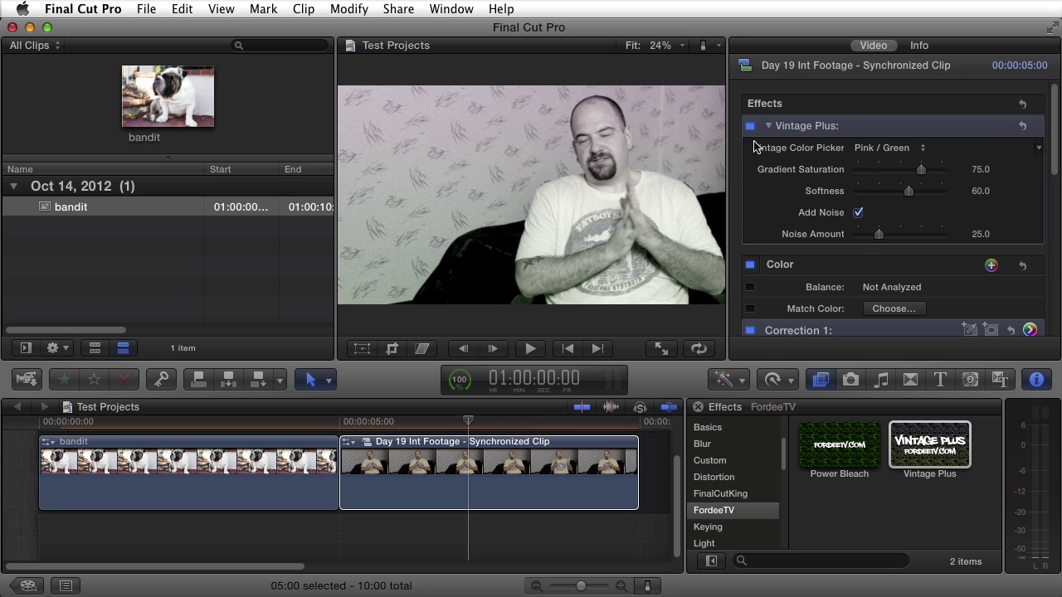
left_click(750, 127)
Step: Re-enable Vintage Plus on the interview clip, with gradient saturation at 78.8 and softness at 60.8
left_click(750, 127)
left_click_drag(922, 169, 1032, 176)
mouse_move(936, 174)
left_mouse_down()
mouse_move(845, 171)
mouse_move(925, 171)
left_mouse_up()
left_click_drag(909, 192, 954, 195)
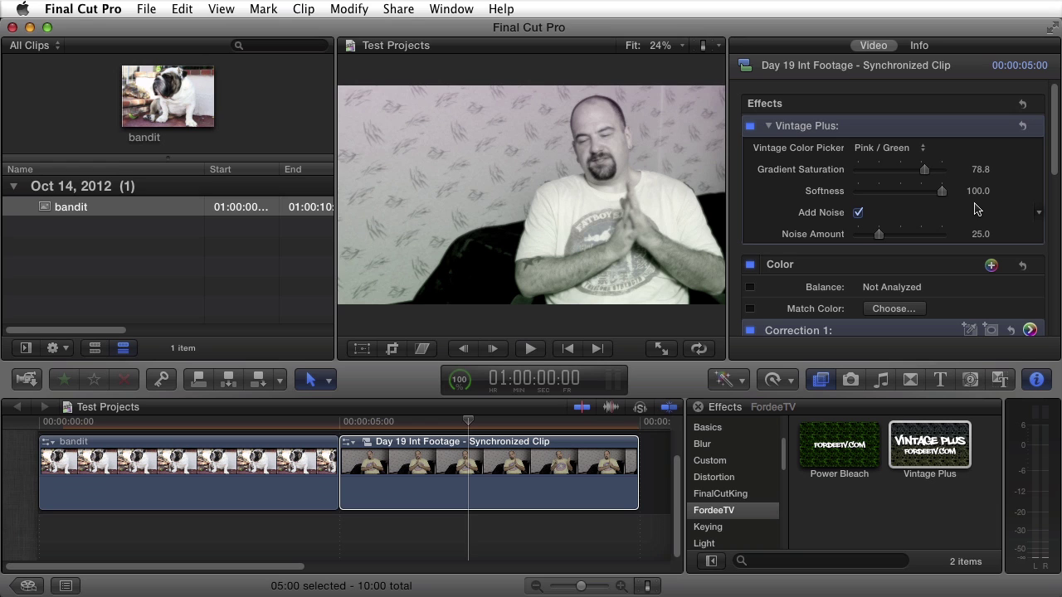
left_click_drag(942, 192, 780, 186)
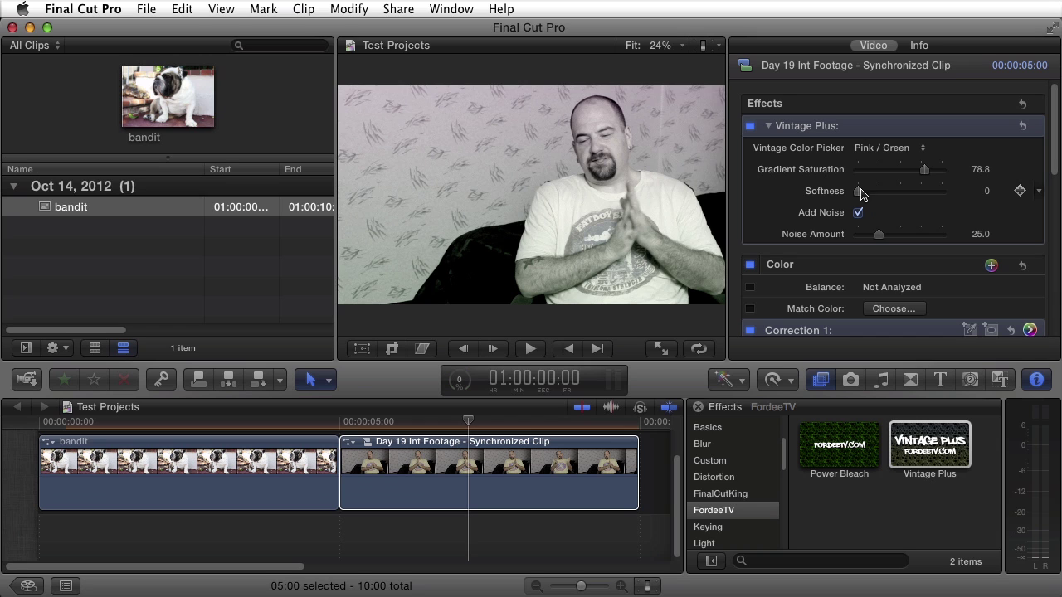
left_click_drag(861, 192, 908, 193)
Step: Hide the Inspector and play the interview clip in the larger viewer
left_click(1037, 380)
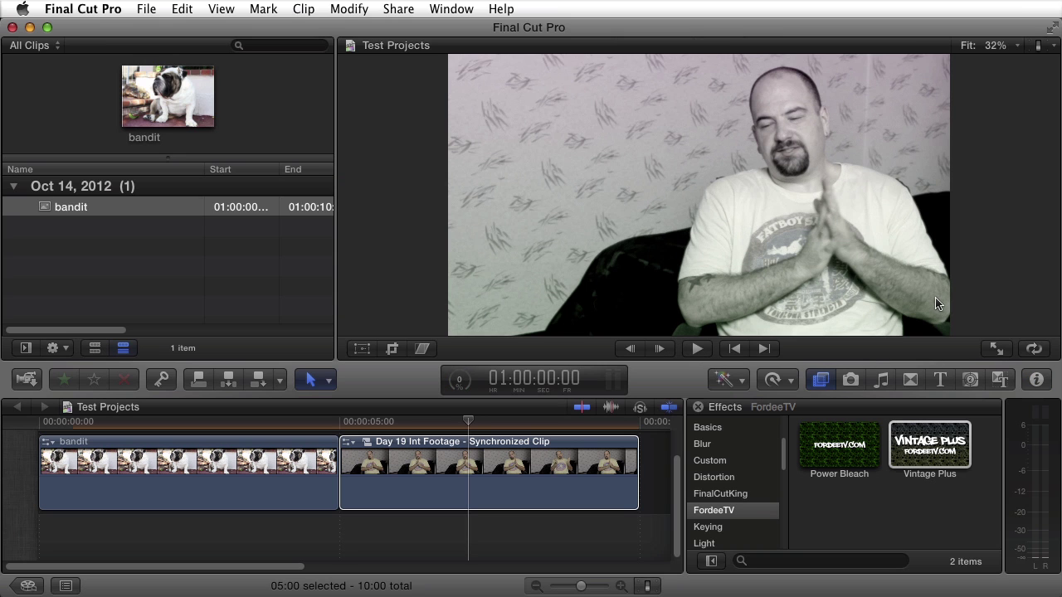
key("super+shift+f")
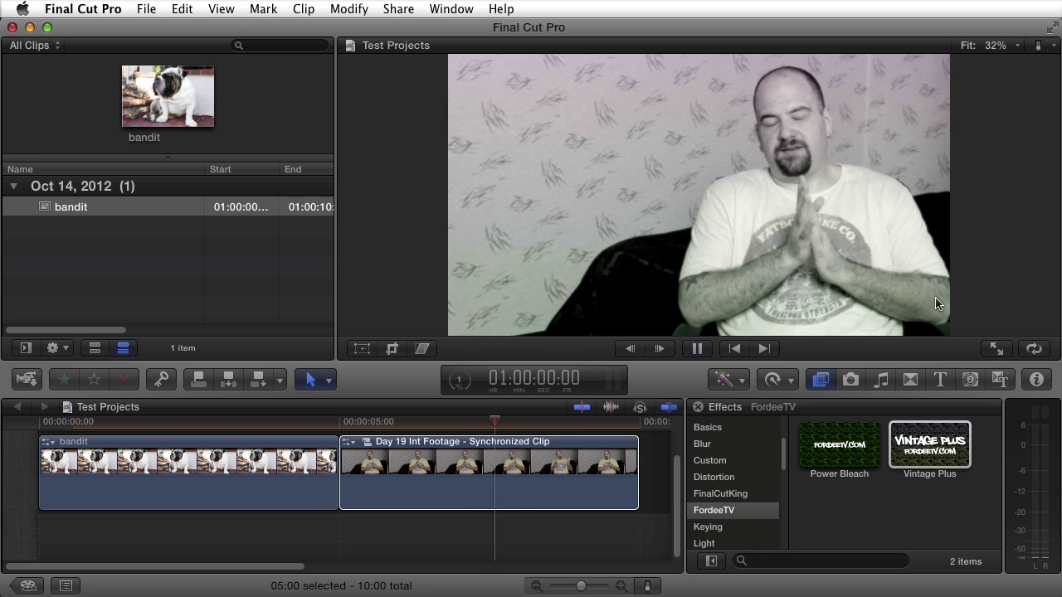
key("super+shift+f")
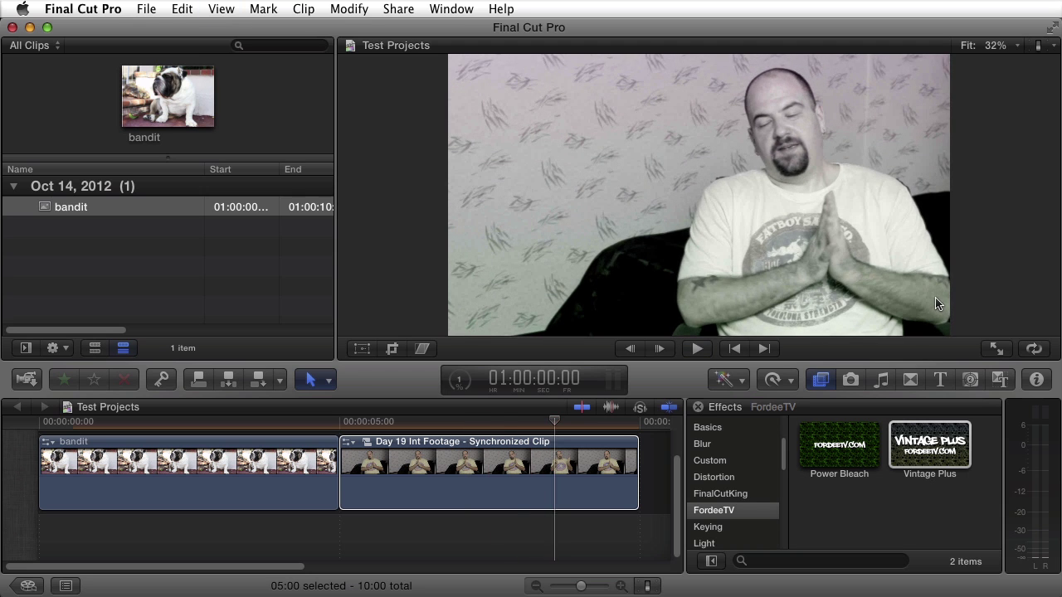
Step: Raise Vintage Plus Noise Amount to 100, then preview the clip again with the Inspector hidden
left_click(1036, 379)
left_click_drag(879, 233, 1037, 241)
left_click(1037, 379)
key("space")
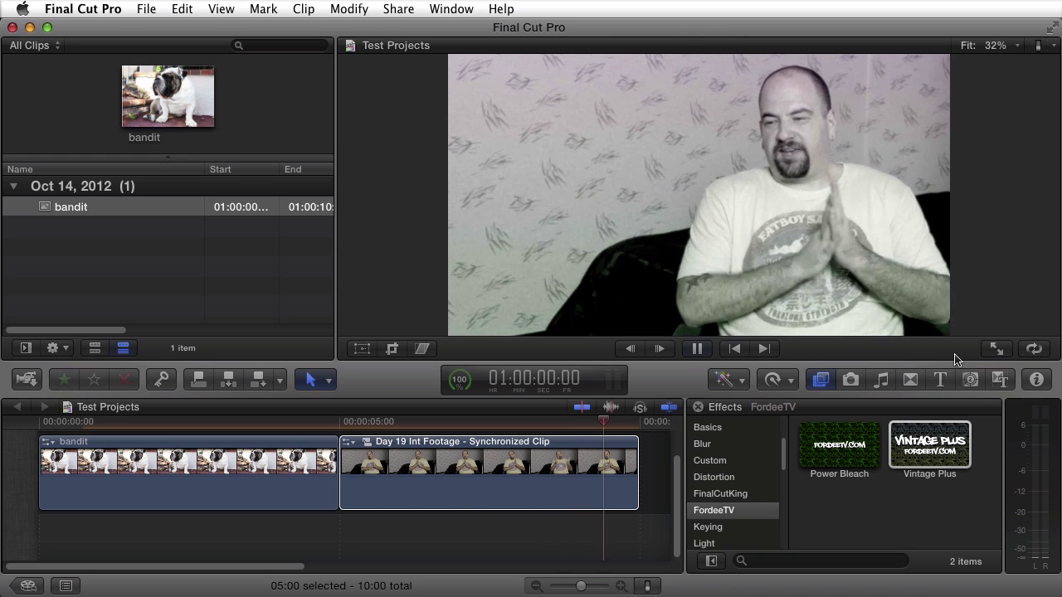